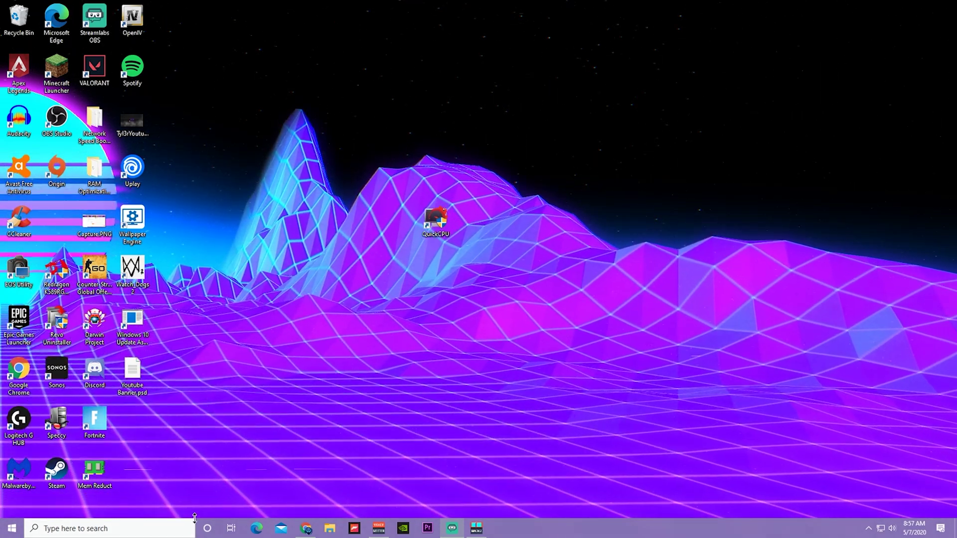
# Run msconfig from the Run box and move the System Configuration window into place
pyautogui.press('super+r')
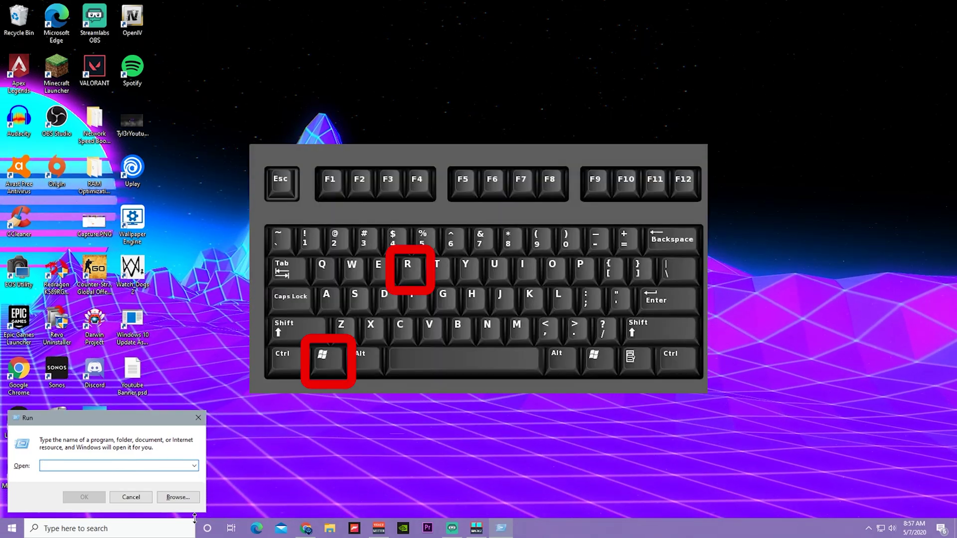
pyautogui.write('ms')
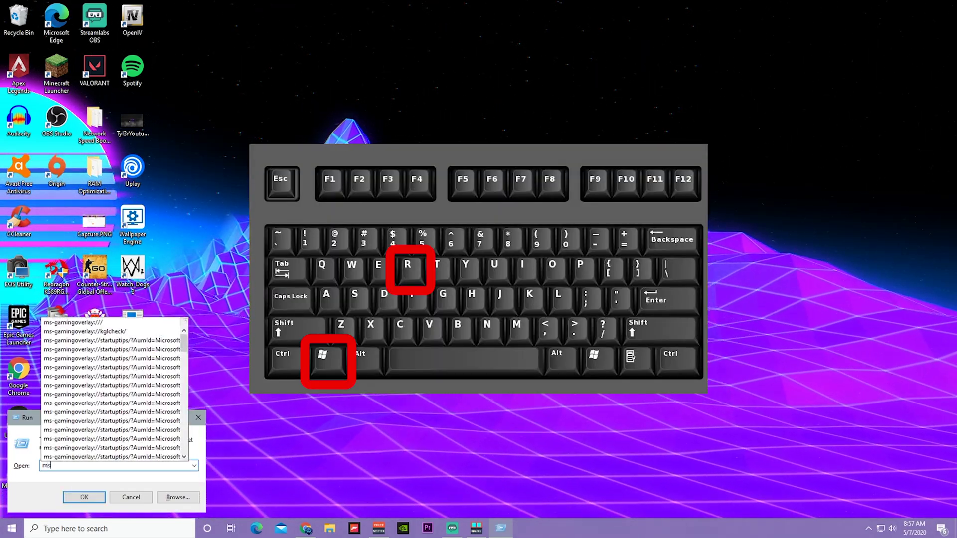
pyautogui.write('config')
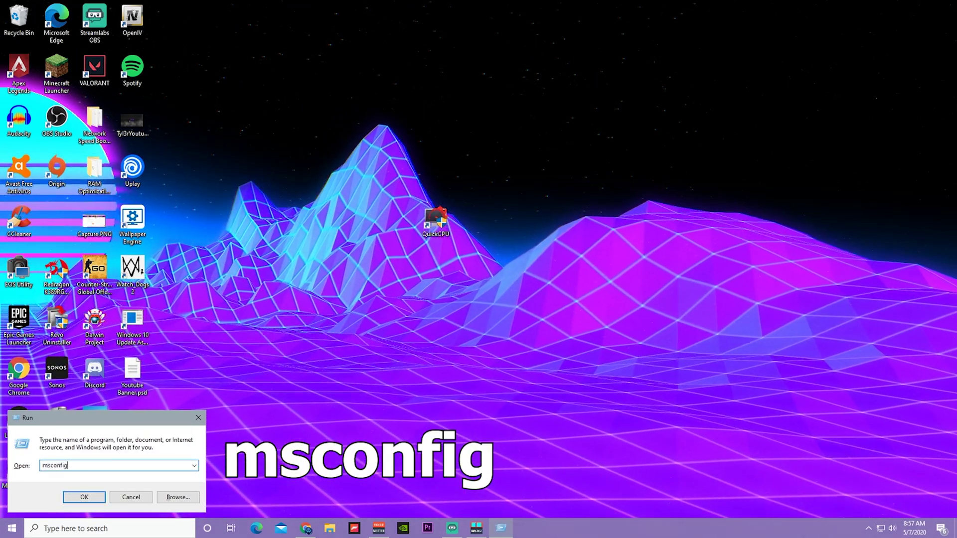
pyautogui.click(84, 497)
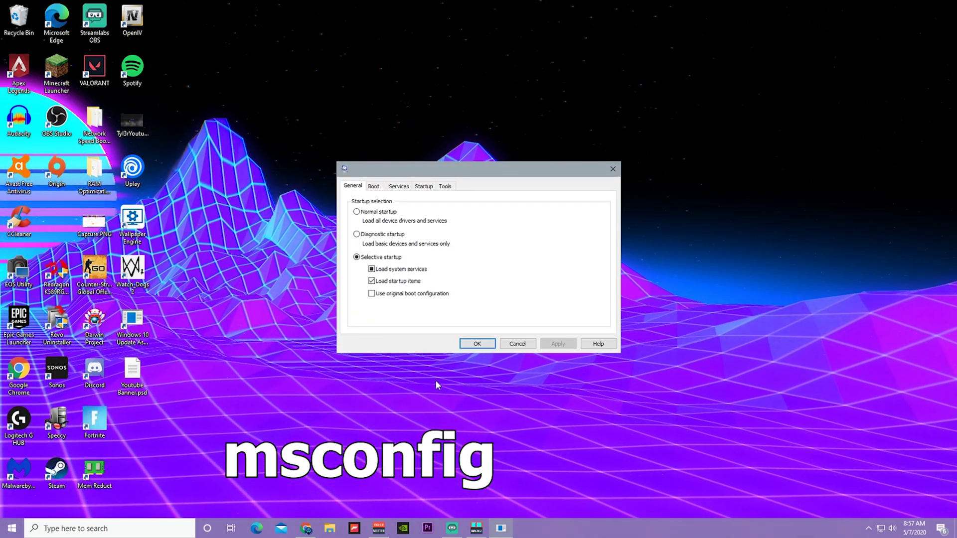
pyautogui.moveTo(417, 172); pyautogui.dragTo(425, 197)
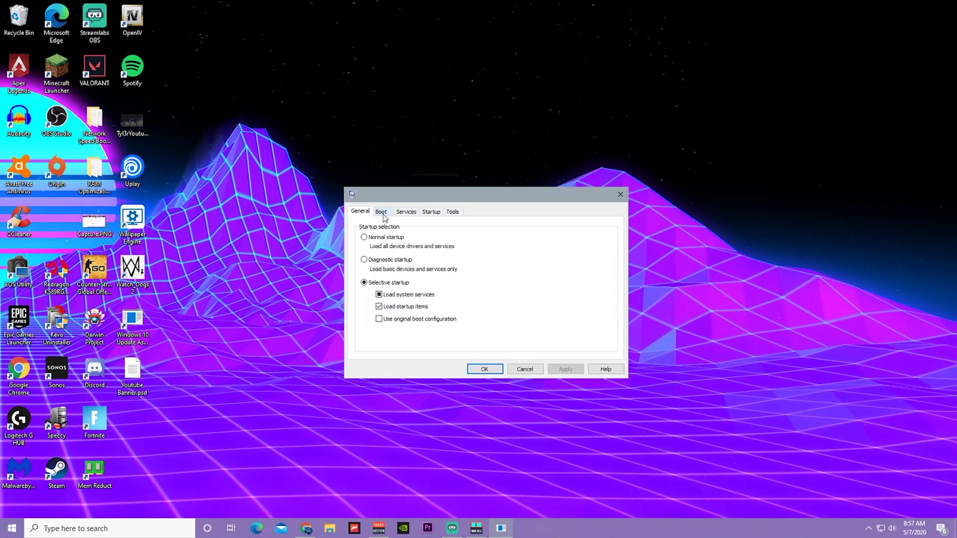
# In Boot Advanced options, enable Number of processors and set it to 8
pyautogui.click(380, 212)
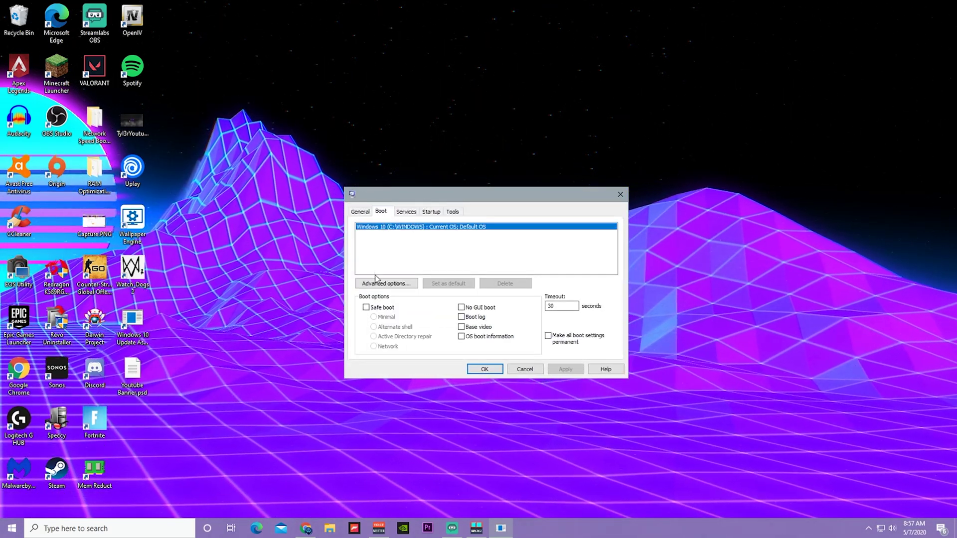
pyautogui.click(384, 284)
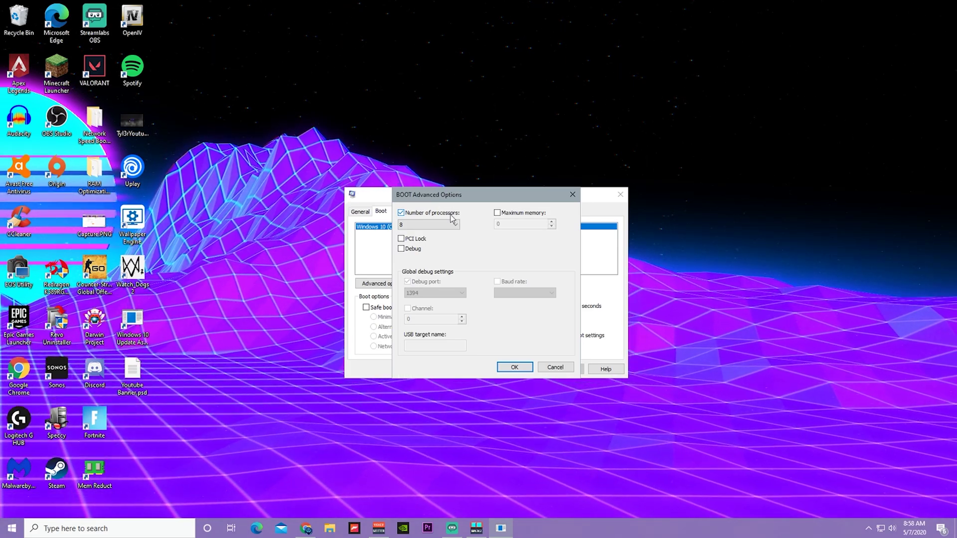
pyautogui.click(417, 225)
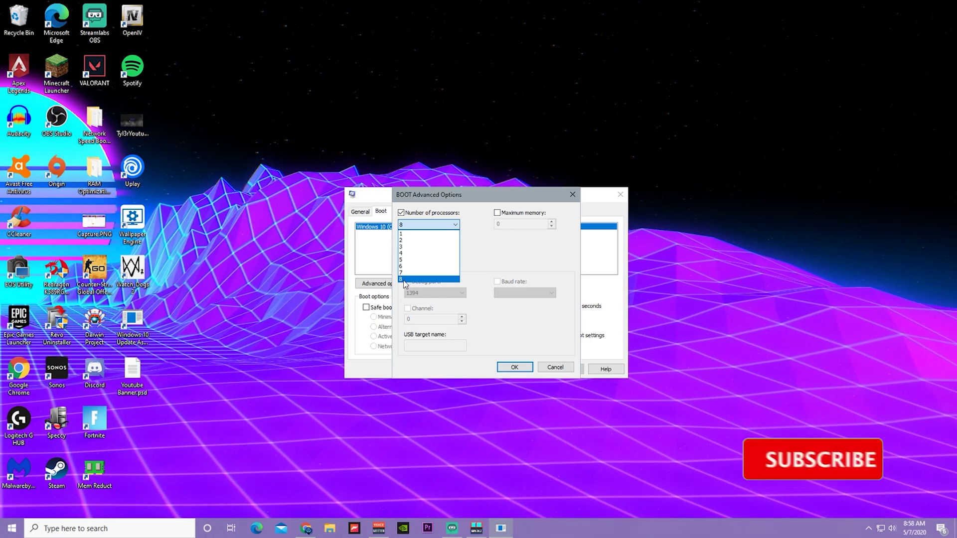
pyautogui.click(410, 280)
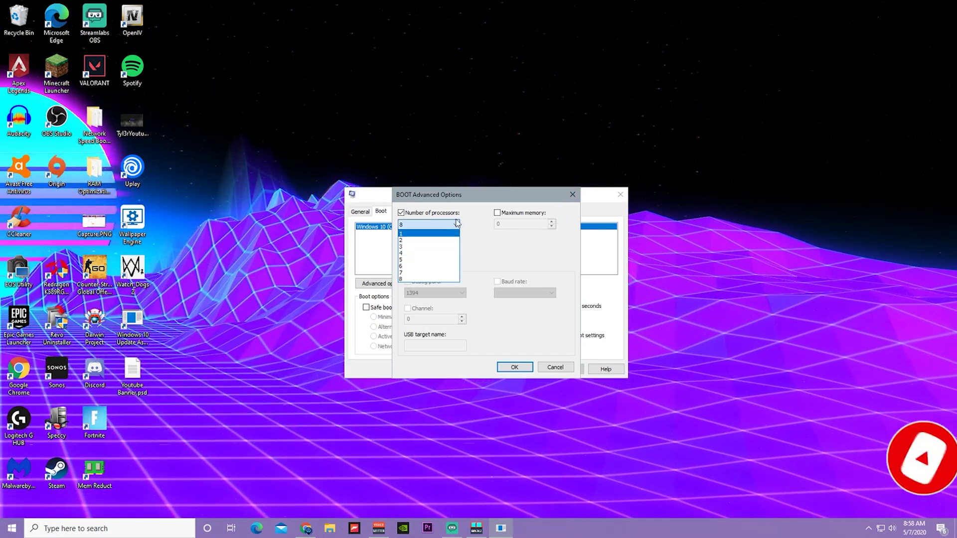
# Confirm and apply the 8-processor boot setting, then exit System Configuration without restarting
pyautogui.click(513, 369)
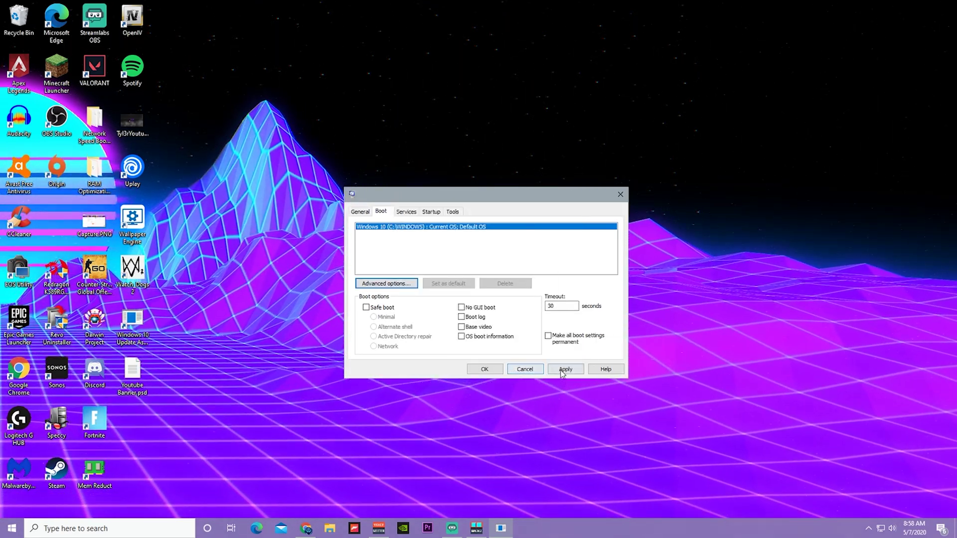
pyautogui.click(562, 371)
pyautogui.click(480, 369)
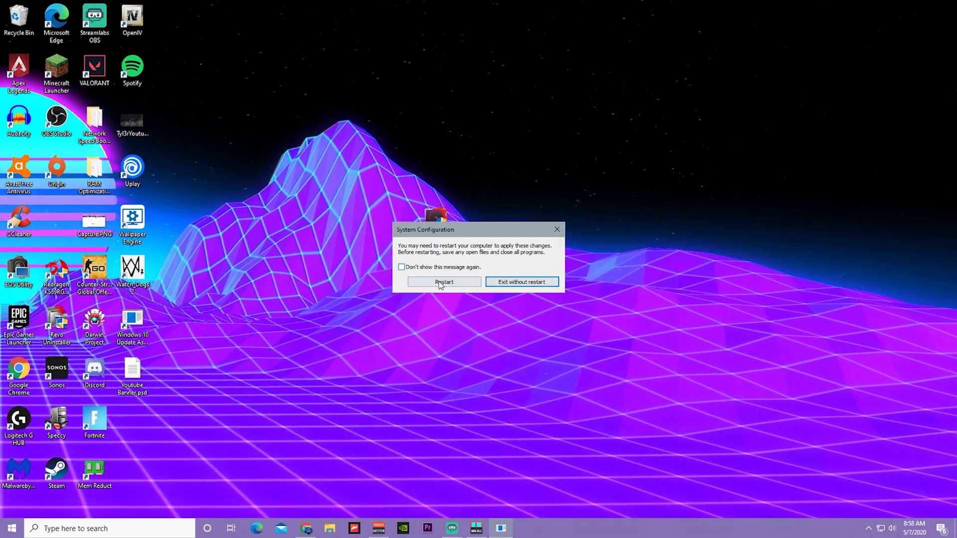
pyautogui.click(558, 230)
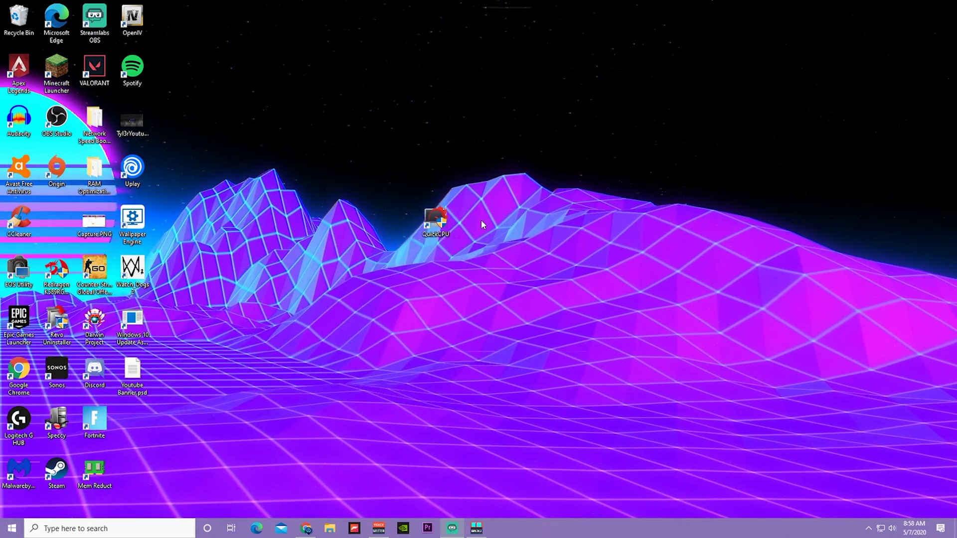
# In Chrome, open coderbag.com/product/quickcpu and download QuickCpuSetup (2).zip
pyautogui.moveTo(487, 231); pyautogui.dragTo(367, 232)
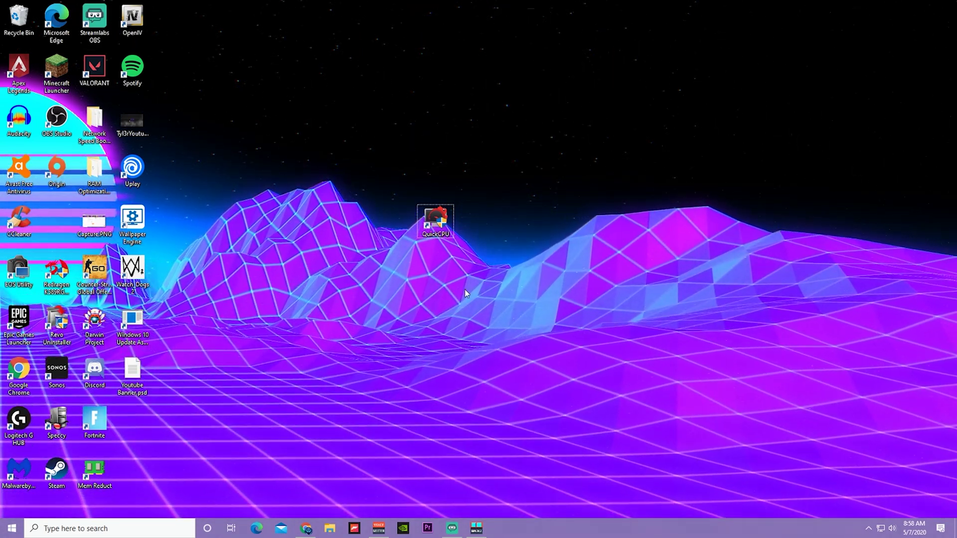
pyautogui.click(303, 532)
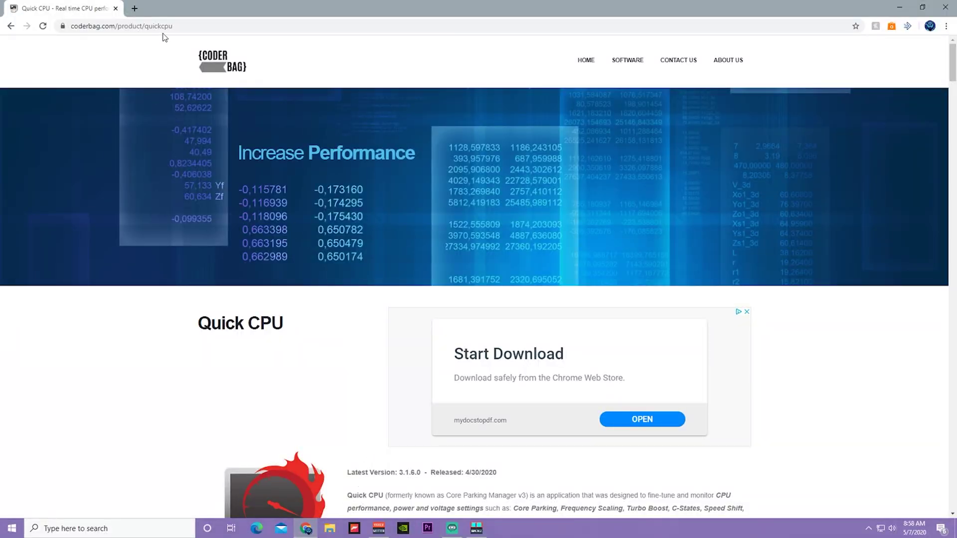
pyautogui.click(197, 26)
pyautogui.scroll(-20, 121, 346)
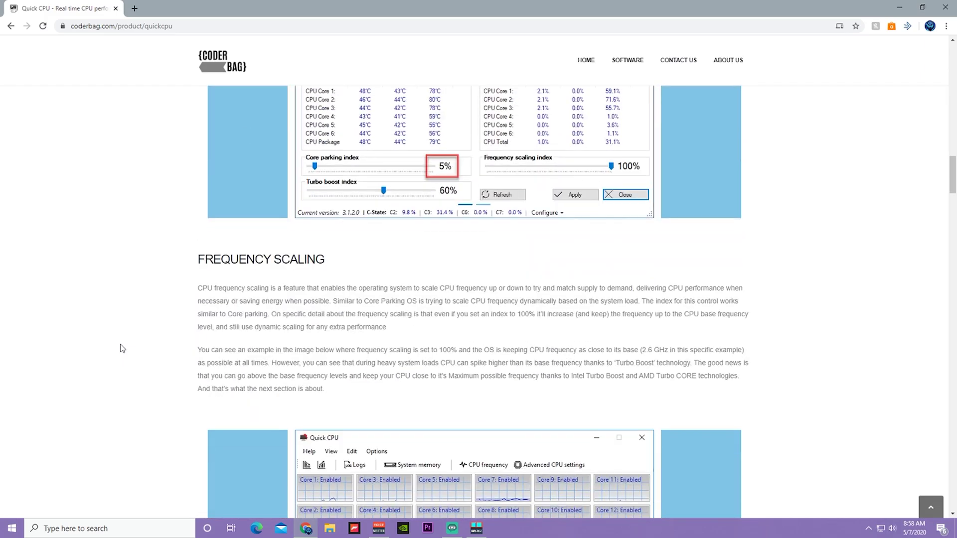
pyautogui.scroll(-20, 122, 349)
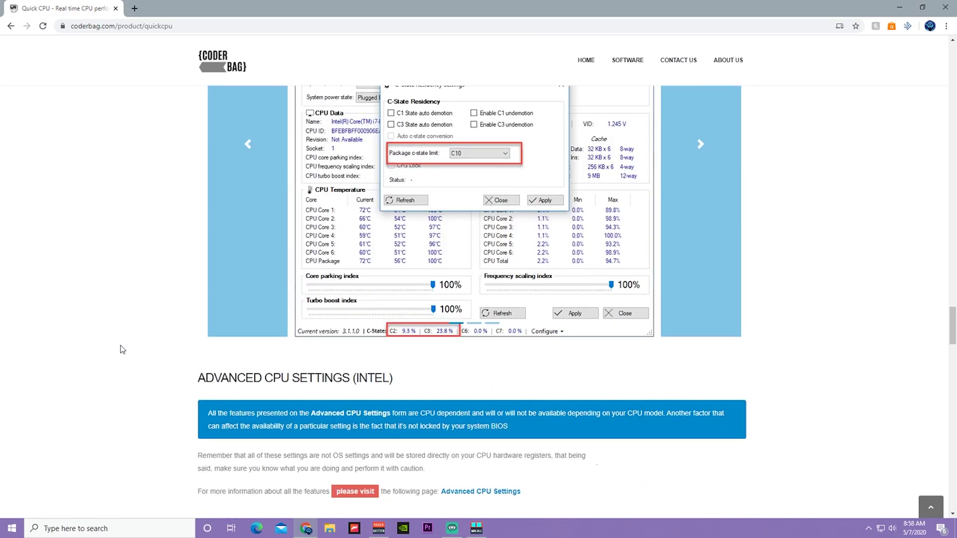
pyautogui.scroll(-15, 122, 349)
pyautogui.scroll(5, 165, 299)
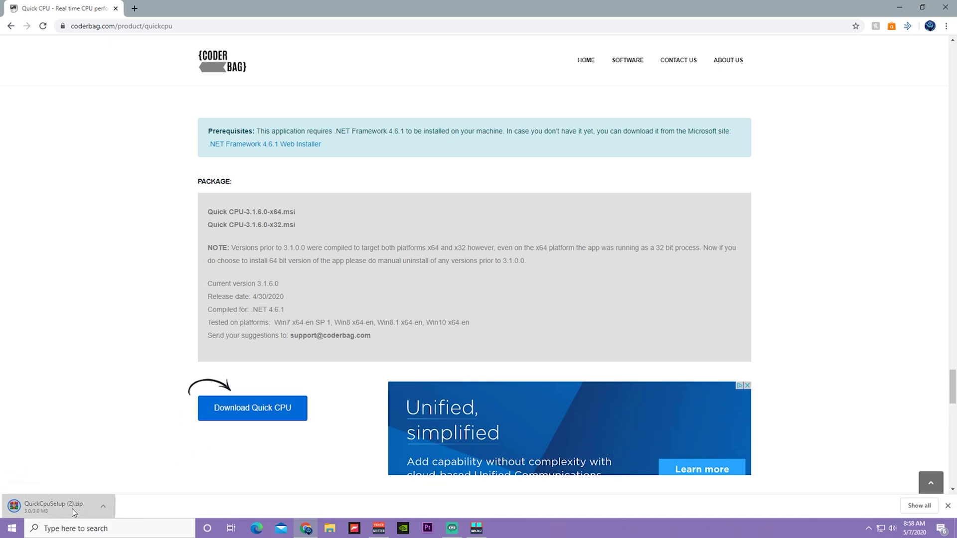
# Open QuickCpuSetup (2).zip in WinRAR, dismiss the license reminder, then close the archive
pyautogui.click(72, 509)
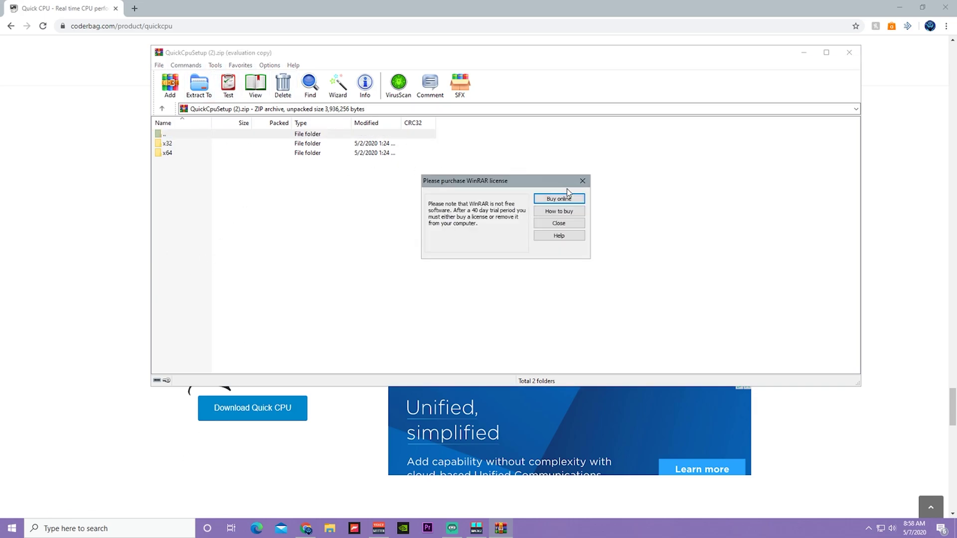
pyautogui.click(583, 181)
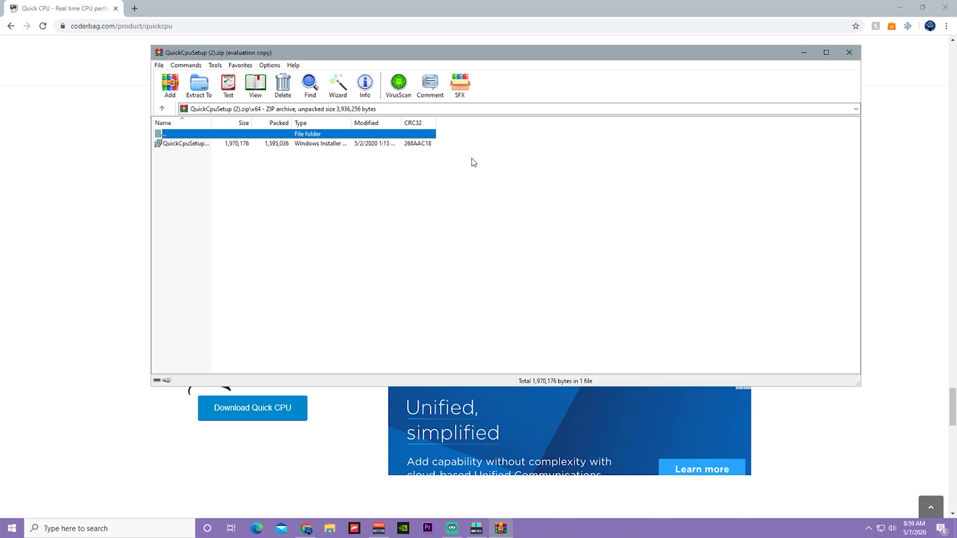
pyautogui.click(849, 53)
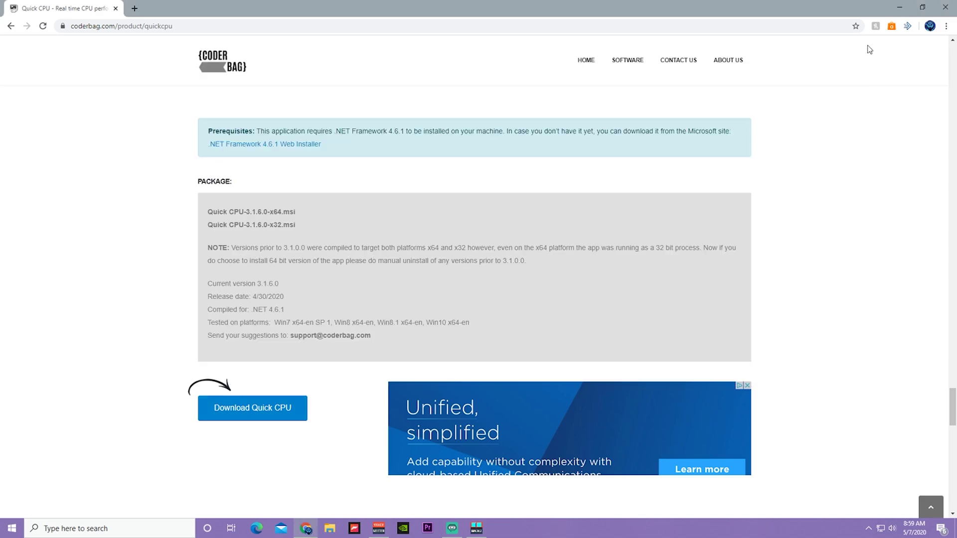
# Close Chrome, search 'qui', and bring up QuickCPU's run-as-administrator options
pyautogui.click(953, 6)
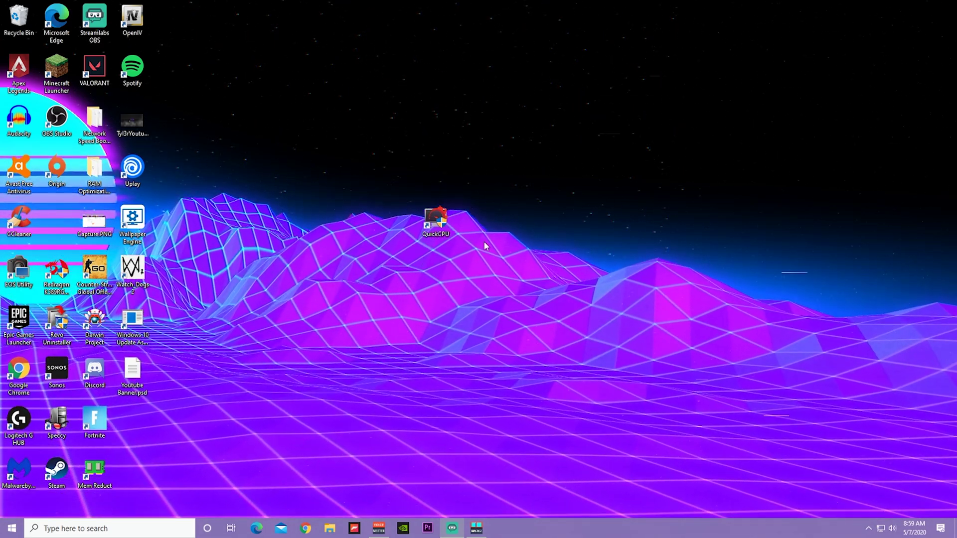
pyautogui.click(147, 529)
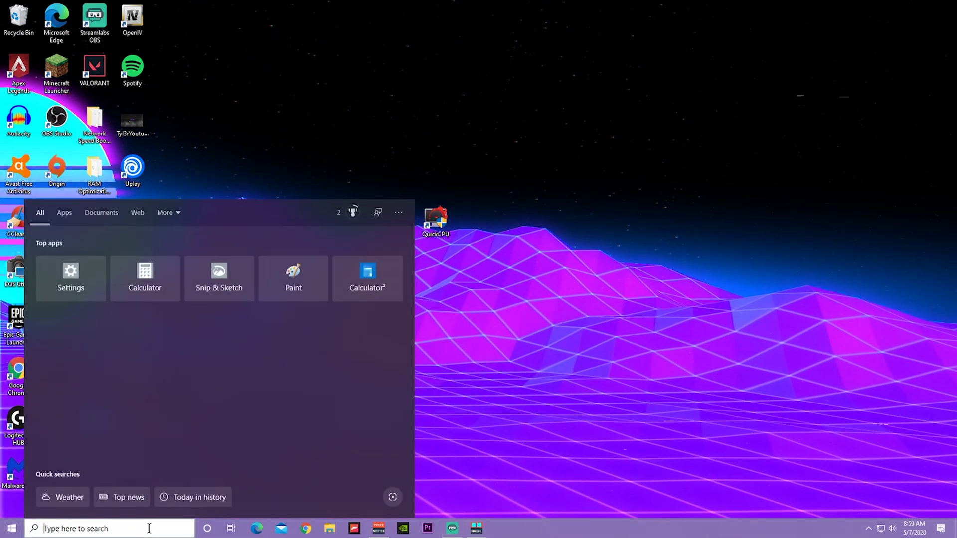
pyautogui.write('qui')
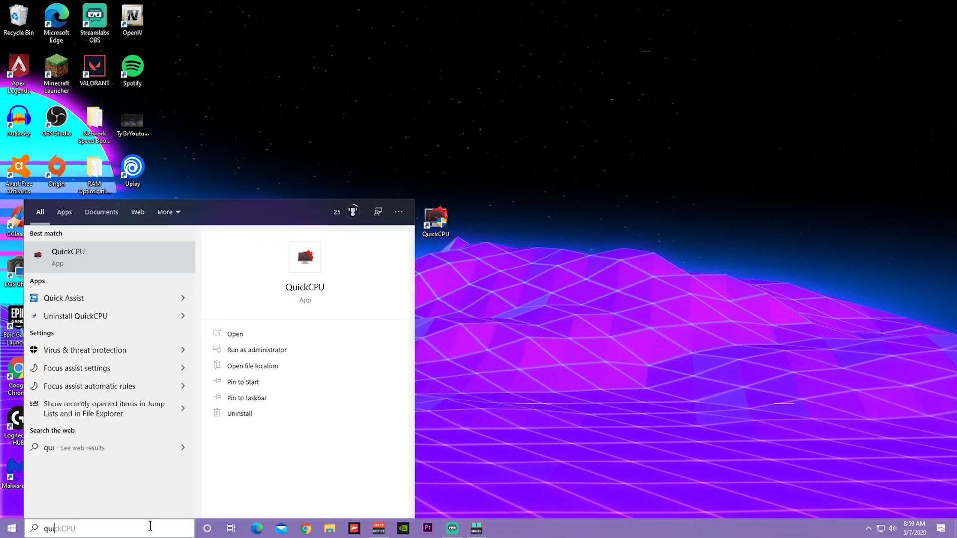
pyautogui.rightClick(141, 263)
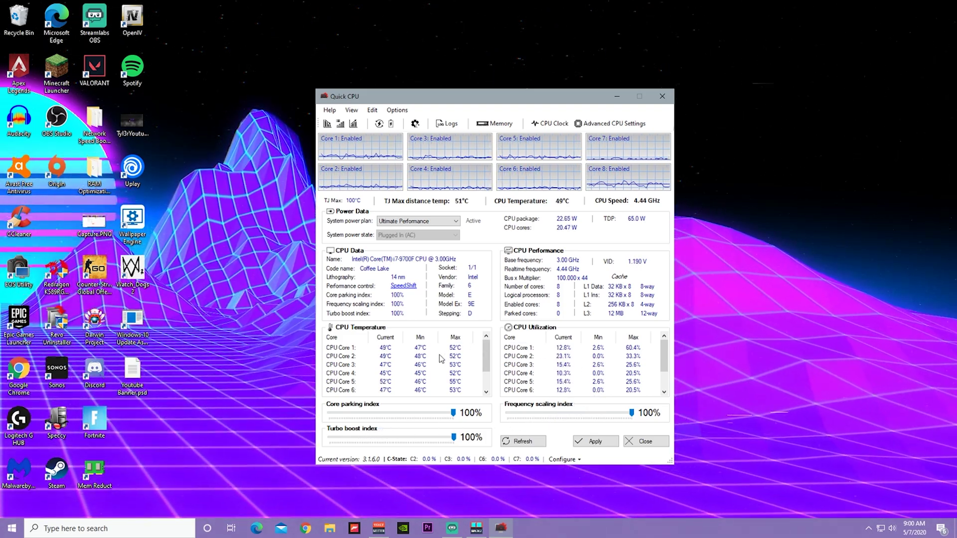
# Apply Ultimate Performance with 100% indexes, acknowledge the confirmation, and close Quick CPU
pyautogui.click(590, 447)
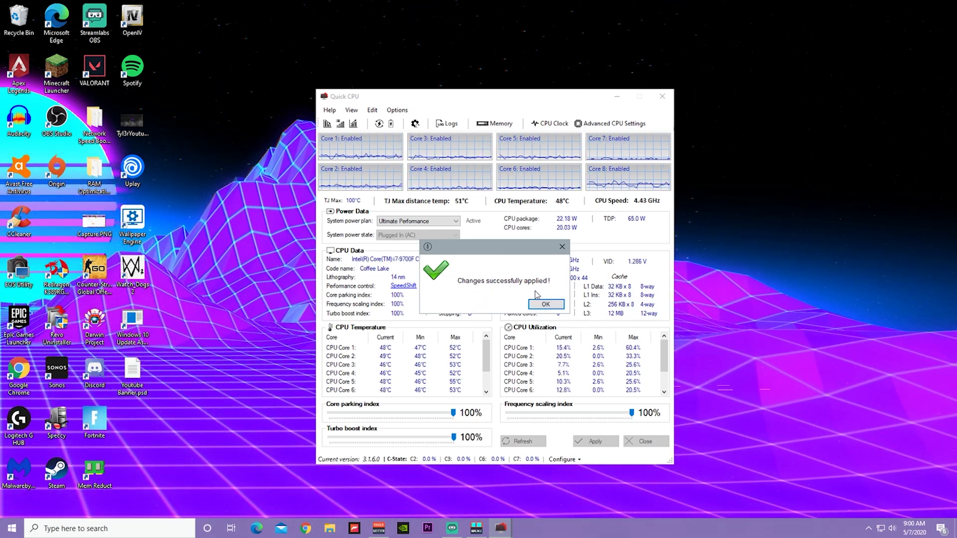
pyautogui.click(544, 305)
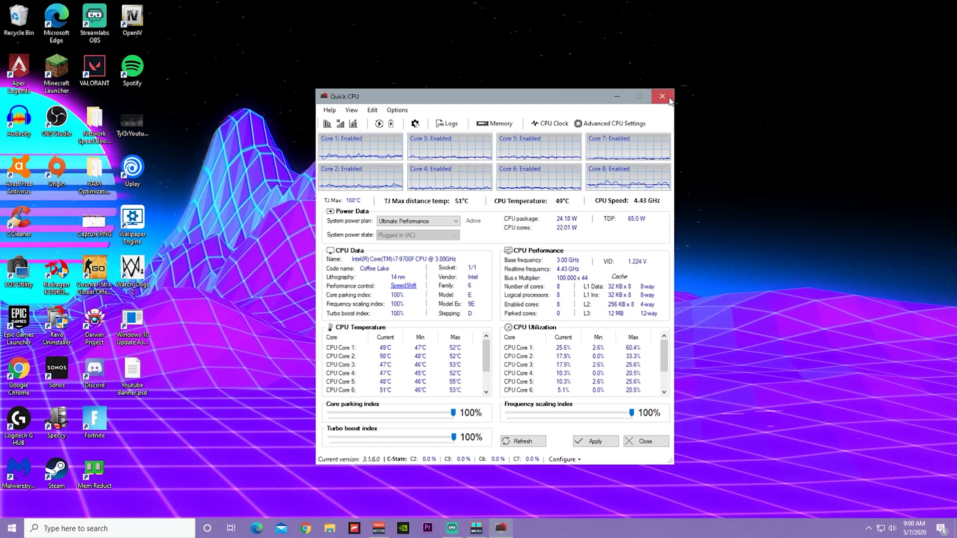
pyautogui.click(670, 100)
pyautogui.click(95, 531)
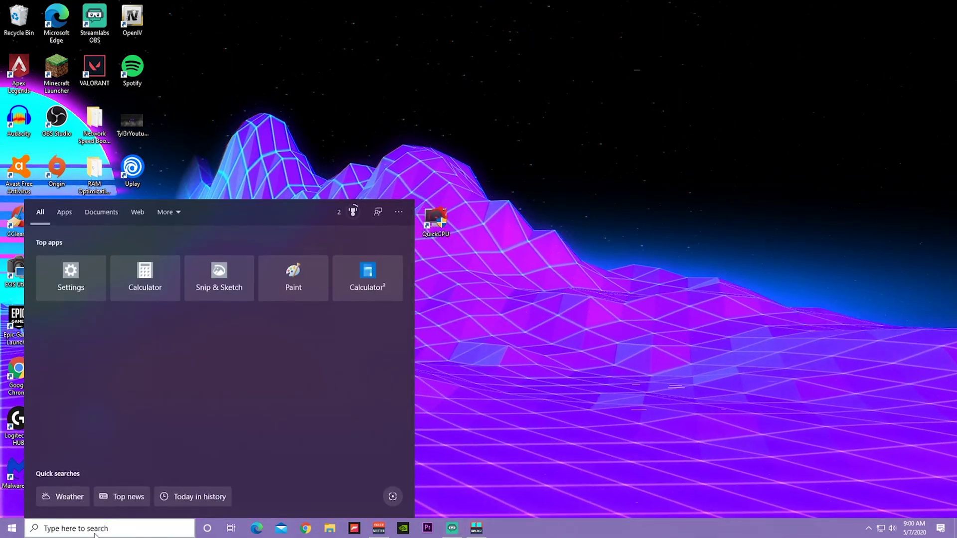
# Launch Task Manager via a 'task' search and show the CPU performance page with its speed
pyautogui.write('task')
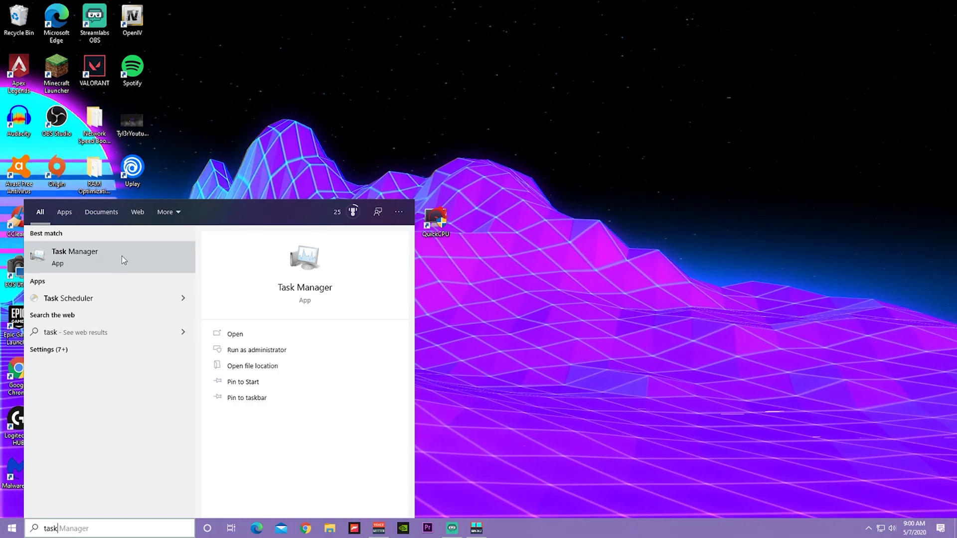
pyautogui.click(121, 256)
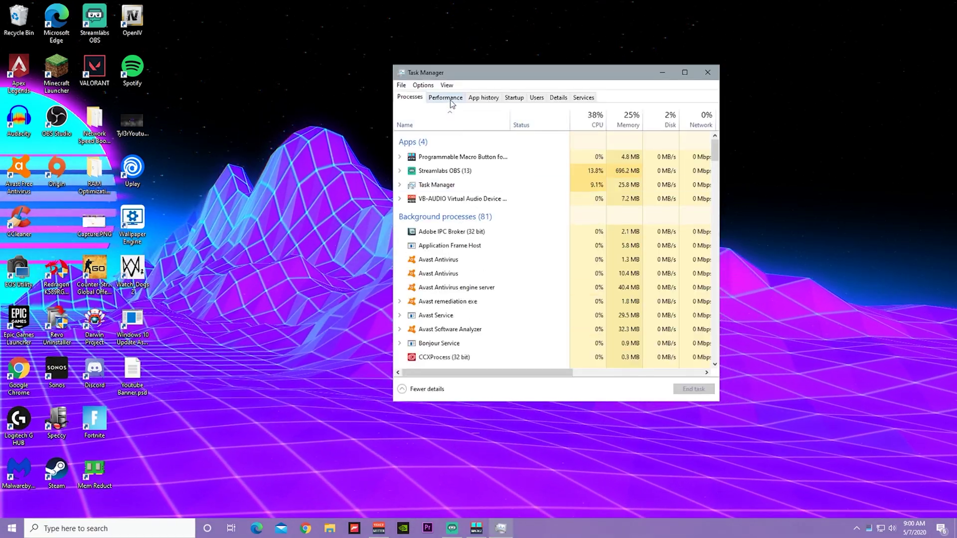
pyautogui.click(446, 98)
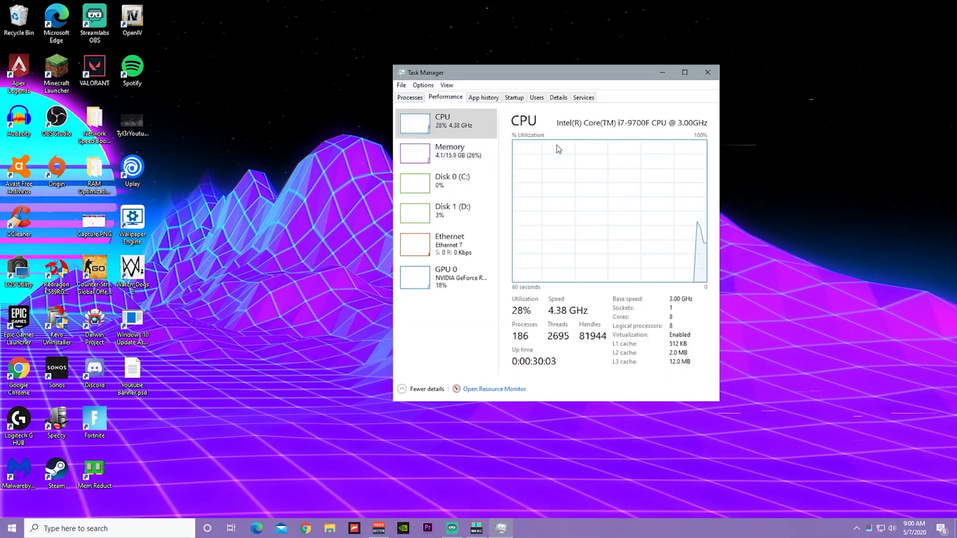